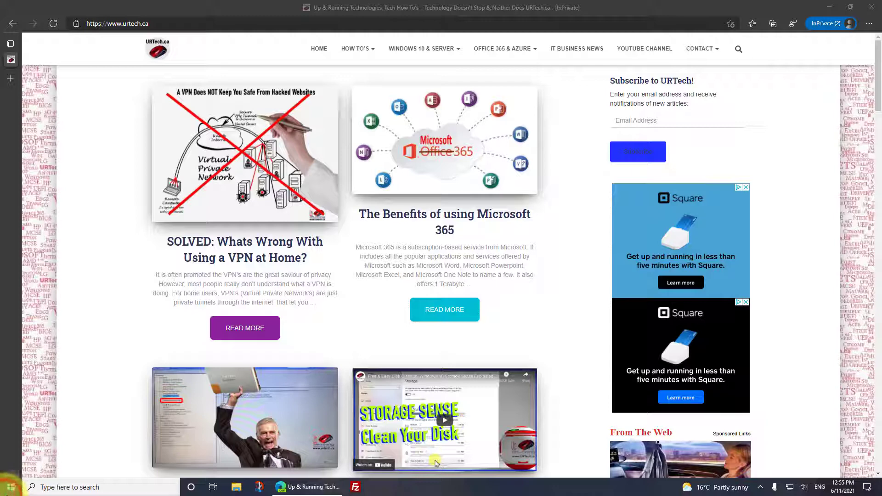
# - Launch Chrome maximized, open dailymail.co.uk and allow its notifications
pyautogui.click(9, 488)
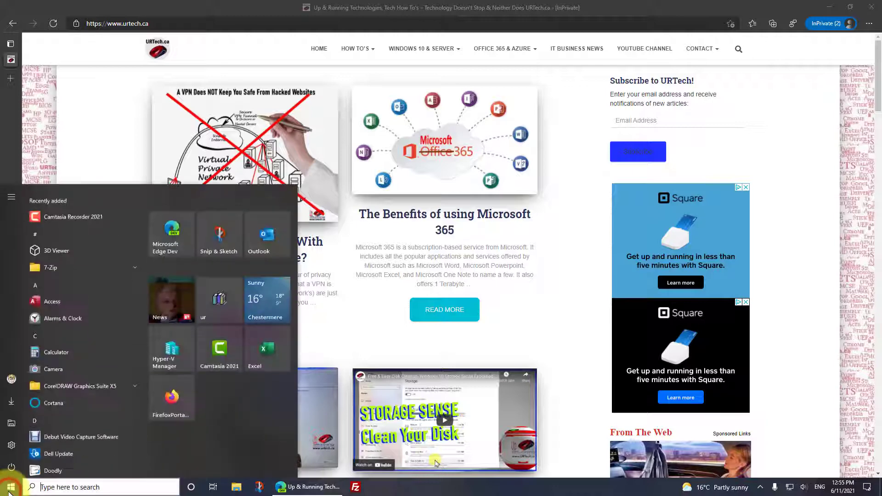
pyautogui.write('chrom')
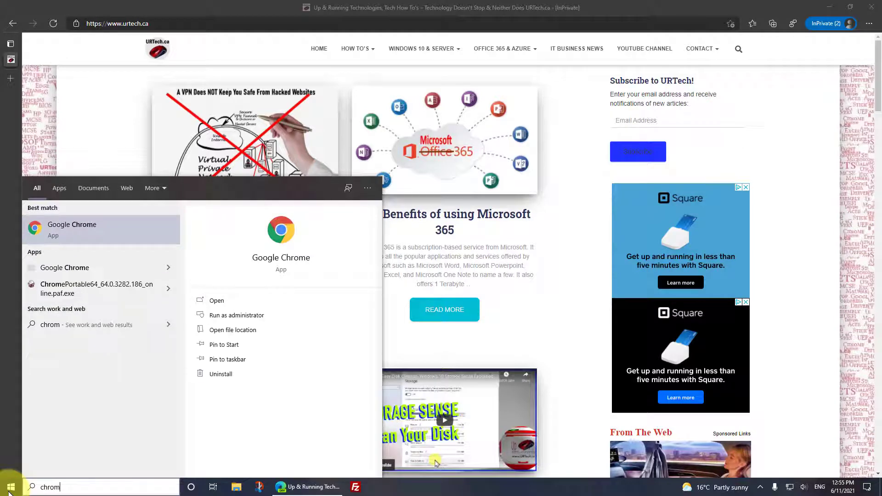
pyautogui.press('Return')
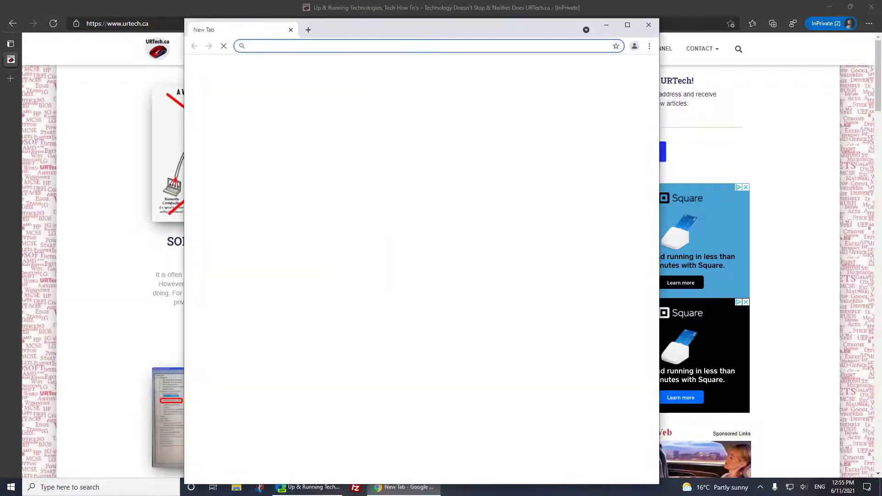
pyautogui.click(627, 24)
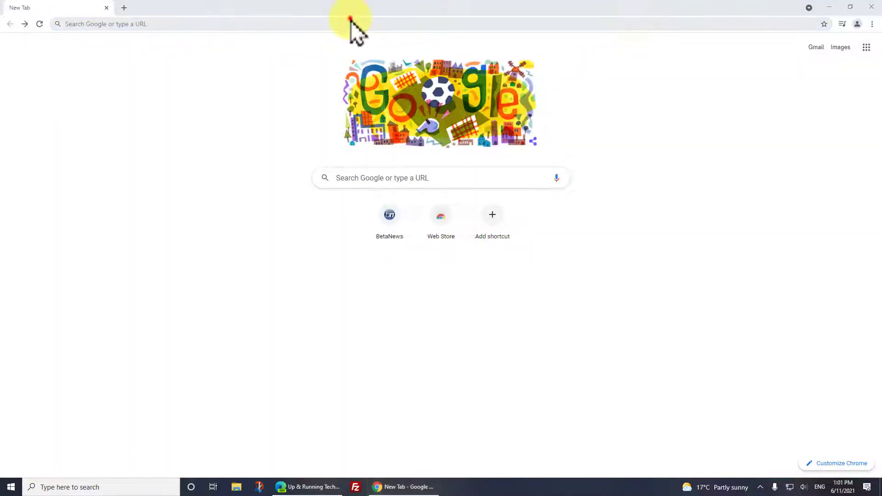
pyautogui.click(349, 21)
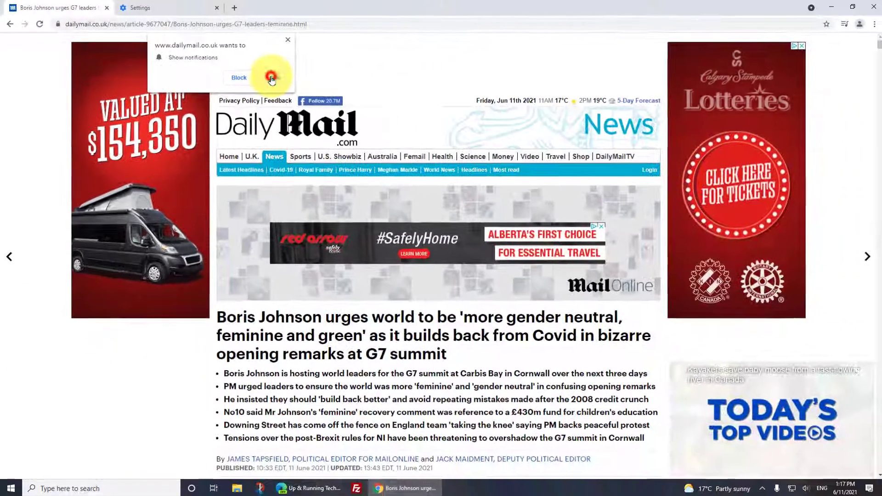
pyautogui.click(610, 176)
# - Go to globalnews.ca and allow its notification request
pyautogui.click(404, 24)
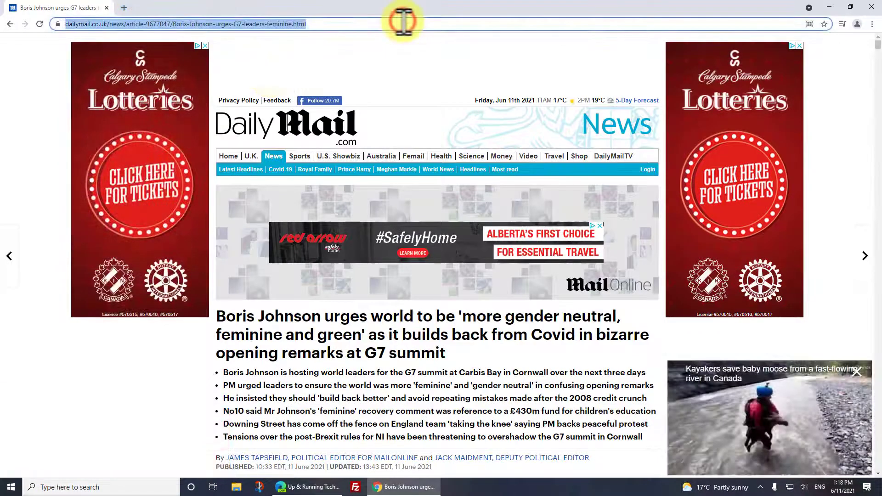
pyautogui.write('globalnews.ca')
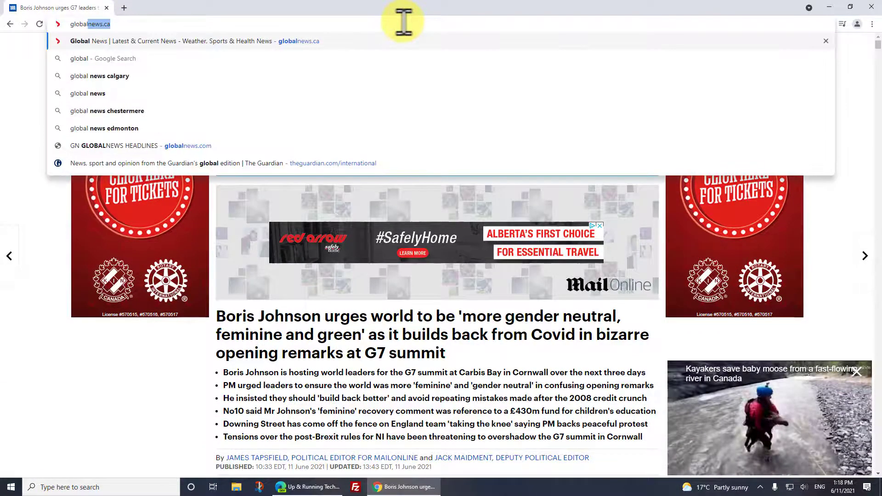
pyautogui.press('Return')
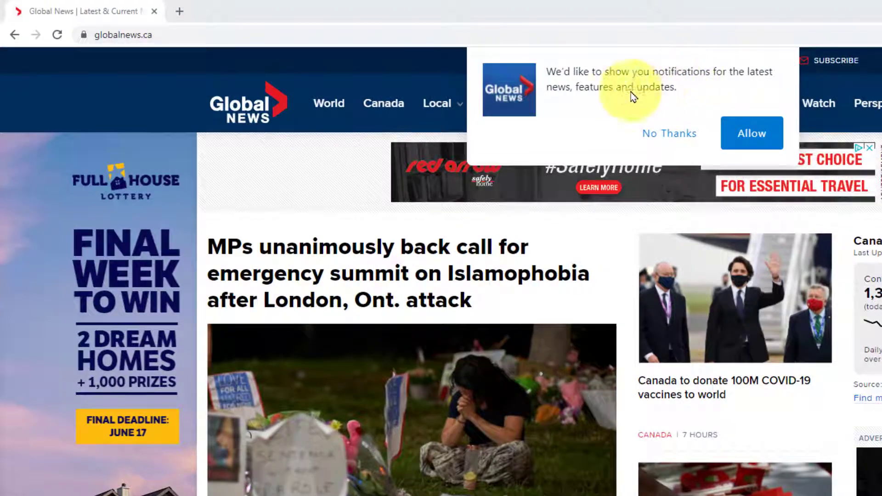
pyautogui.click(763, 136)
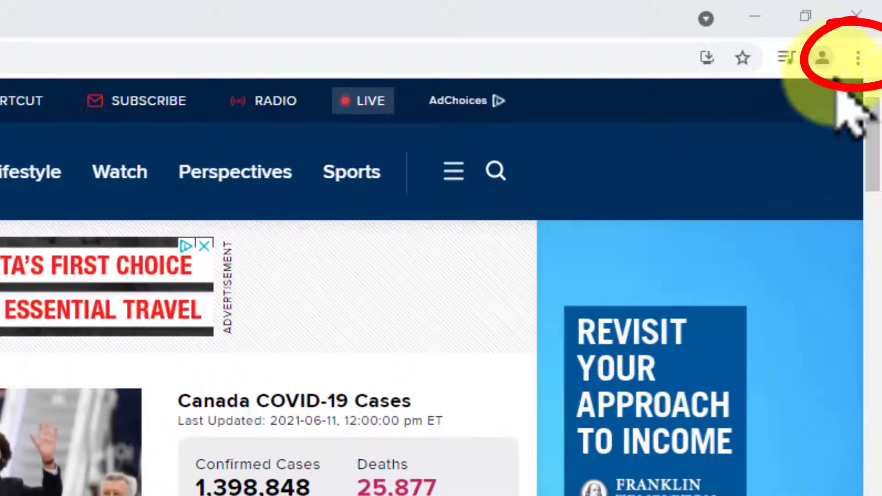
# - Navigate to Settings > Privacy and security > Site Settings > Notifications
pyautogui.click(858, 58)
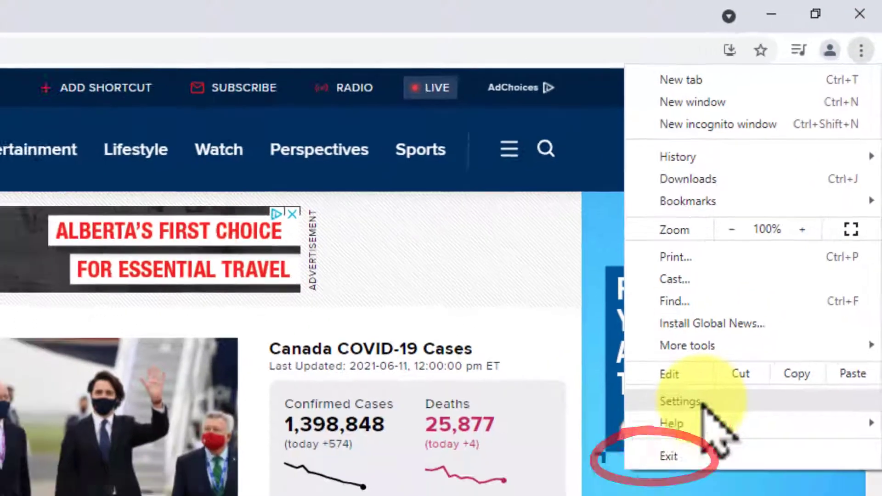
pyautogui.click(675, 462)
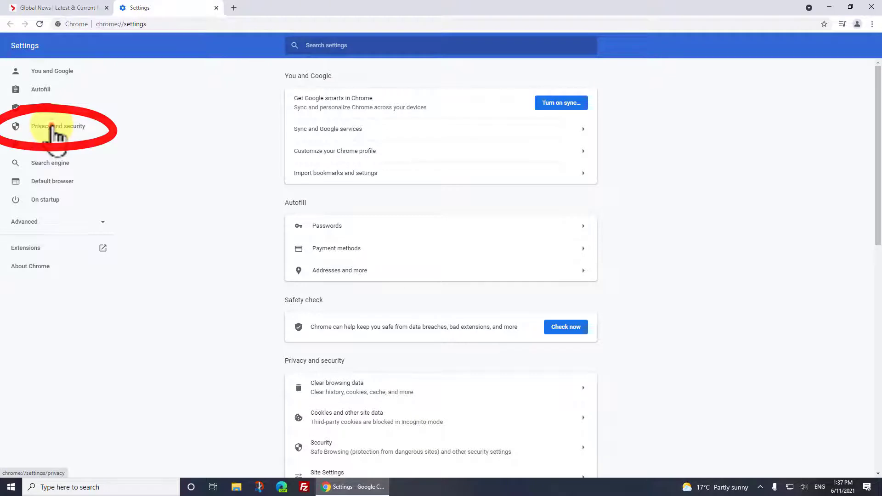
pyautogui.click(53, 129)
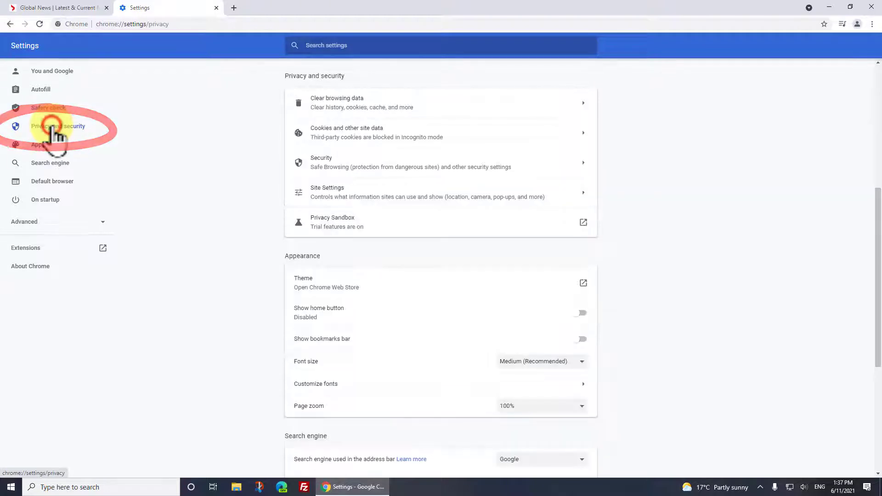
pyautogui.click(354, 198)
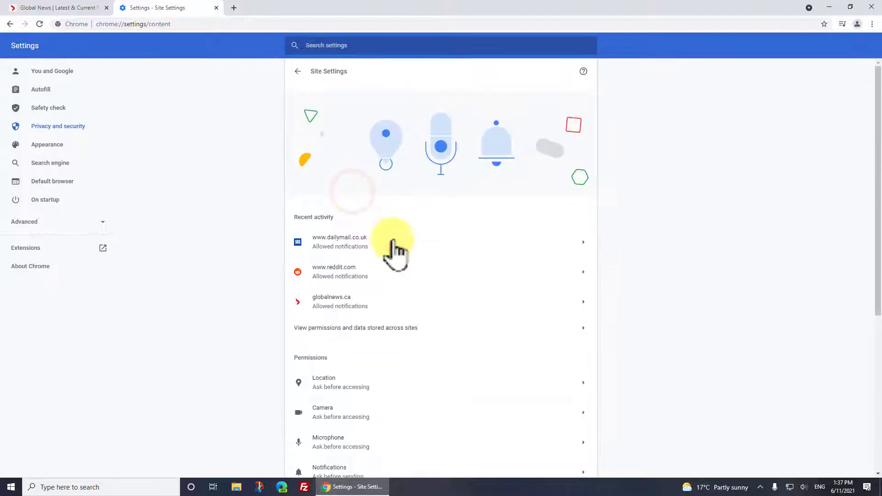
pyautogui.scroll(-1, 661, 315)
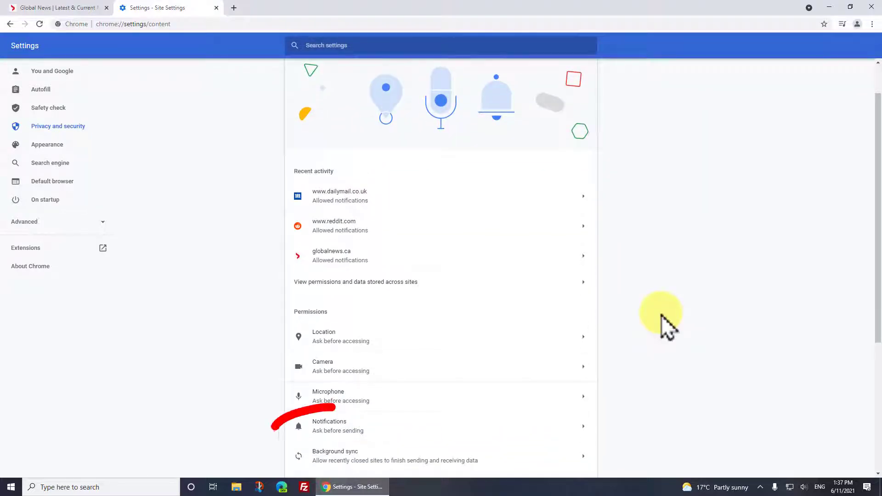
pyautogui.click(346, 431)
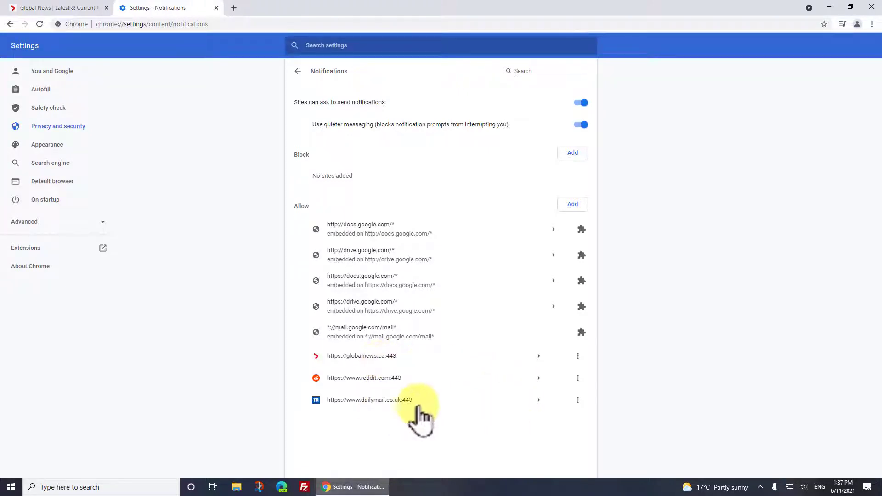
# - Block dailymail.co.uk and remove globalnews.ca and reddit.com from allowed notification sites
pyautogui.click(579, 400)
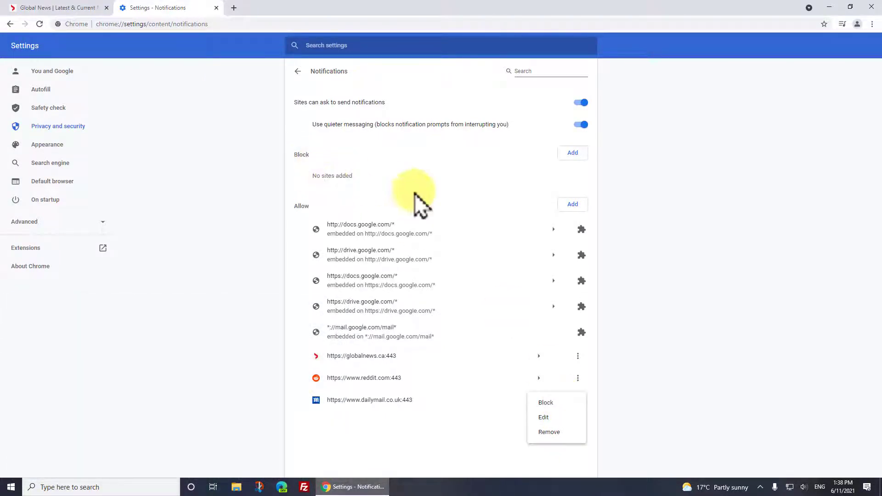
pyautogui.click(559, 403)
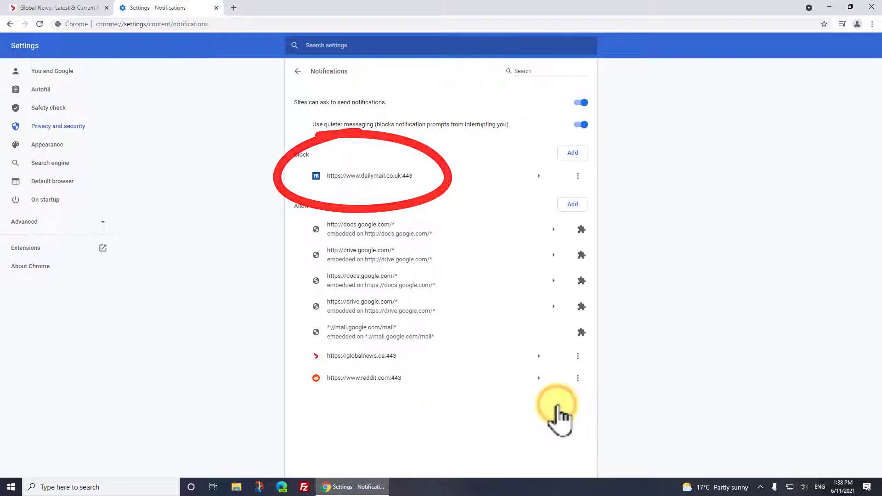
pyautogui.click(578, 356)
pyautogui.click(557, 387)
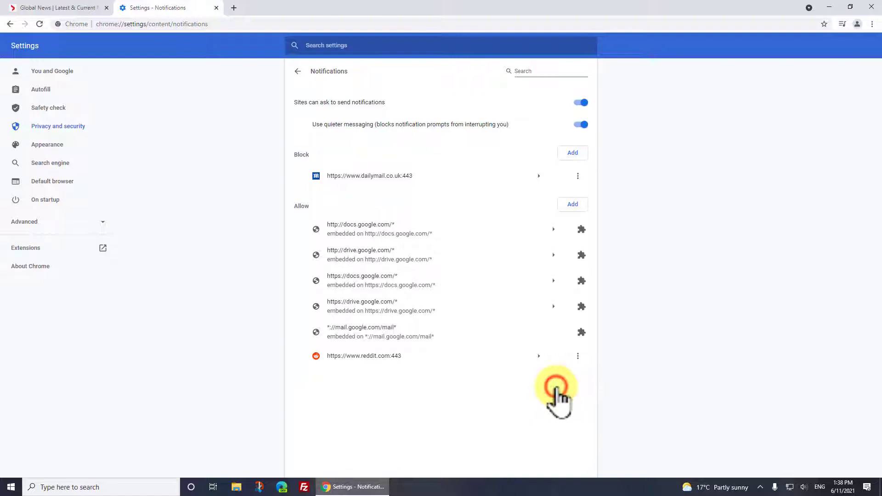
pyautogui.click(578, 356)
pyautogui.click(558, 387)
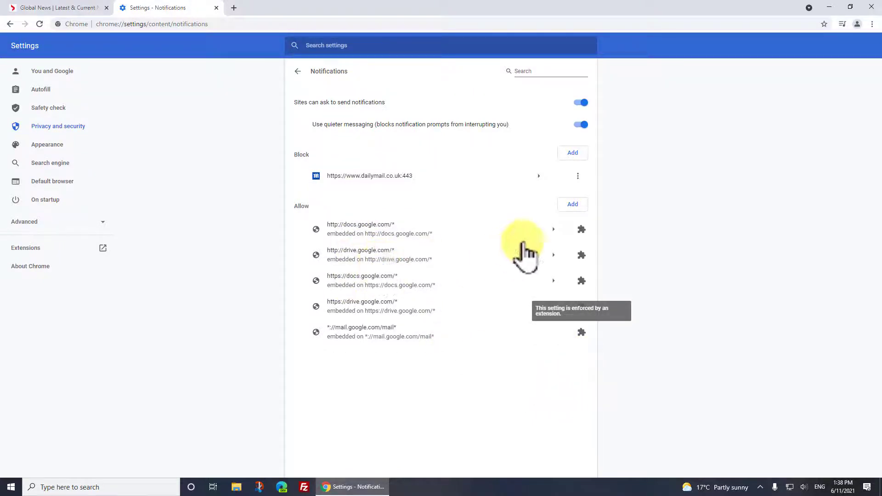
# - Inspect drive.google.com's permission details, then return to the notification sites list
pyautogui.click(553, 256)
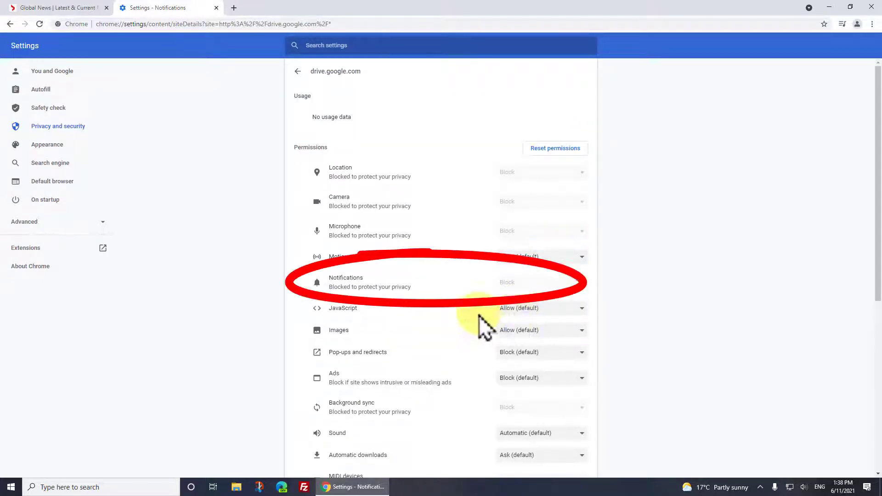
pyautogui.click(533, 283)
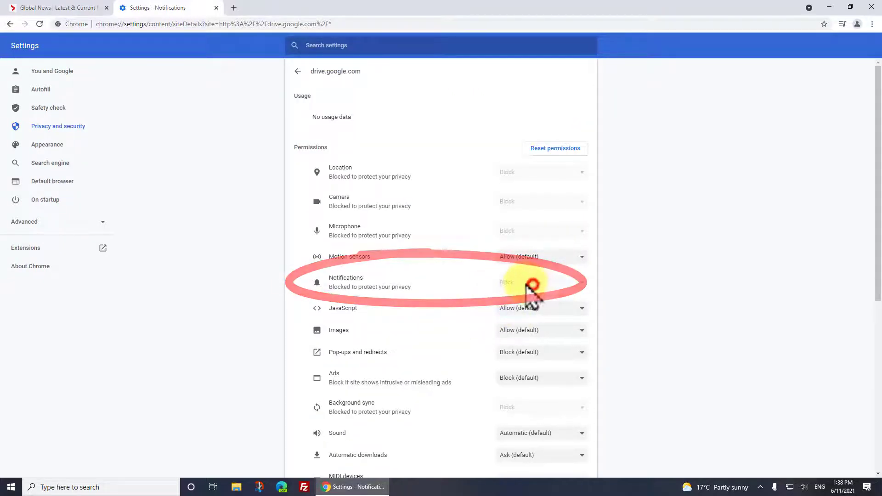
pyautogui.click(297, 71)
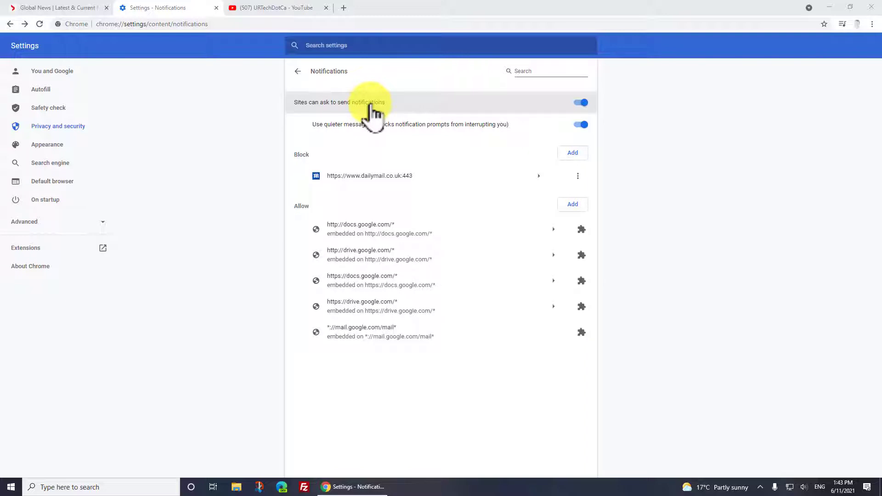
# - Switch off the 'Sites can ask to send notifications' toggle
pyautogui.click(579, 104)
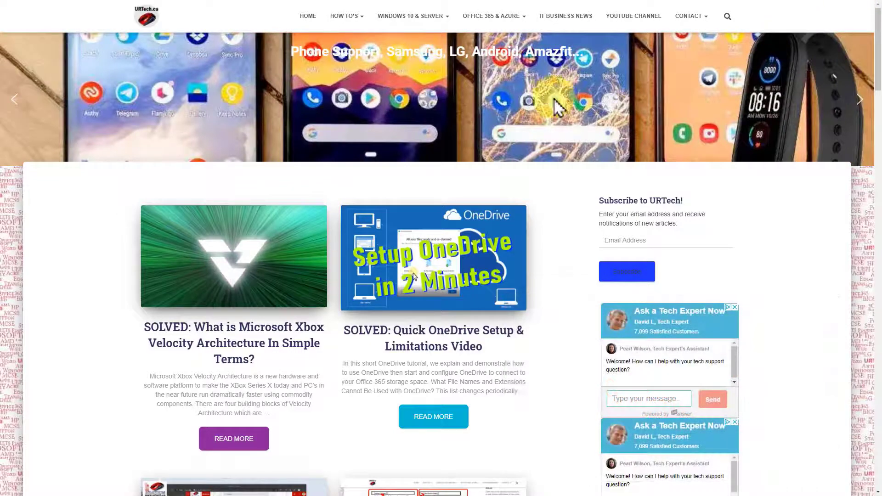
# - Open URTech's Windows 10 8 7 Vista & XP category and scroll through its posts
pyautogui.moveTo(416, 18)
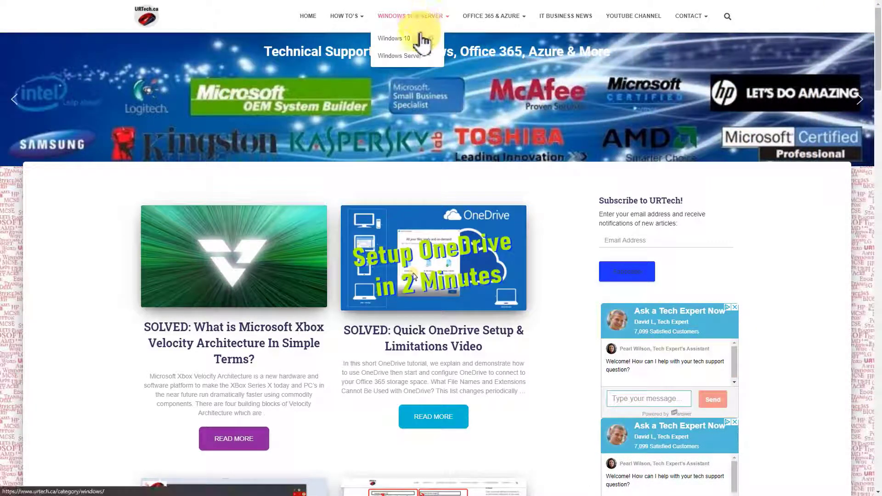
pyautogui.moveTo(485, 23)
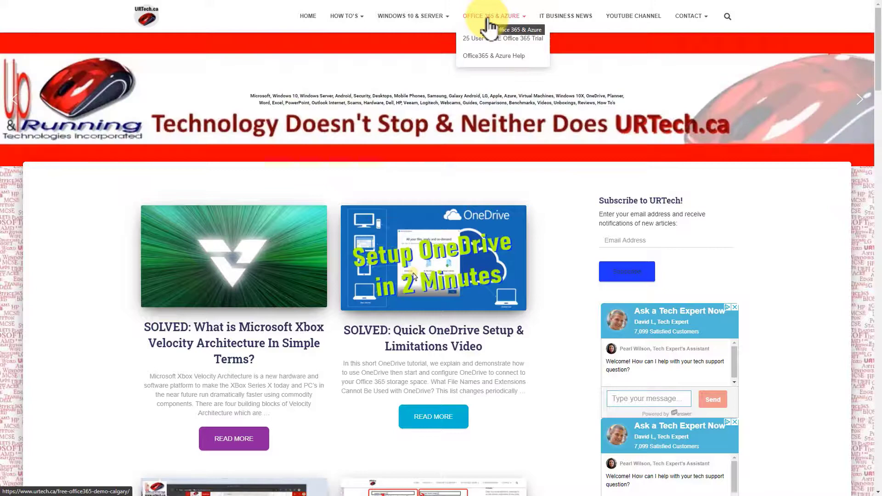
pyautogui.moveTo(349, 19)
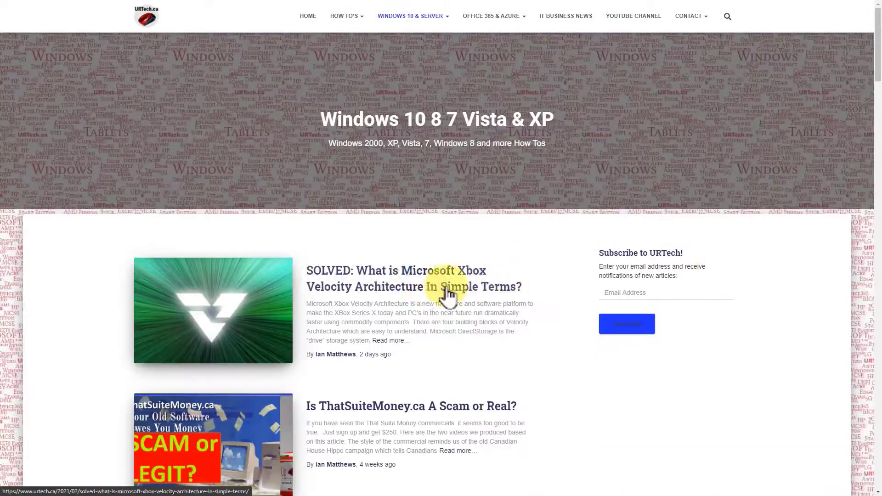
pyautogui.scroll(-2, 411, 317)
pyautogui.scroll(-5, 409, 316)
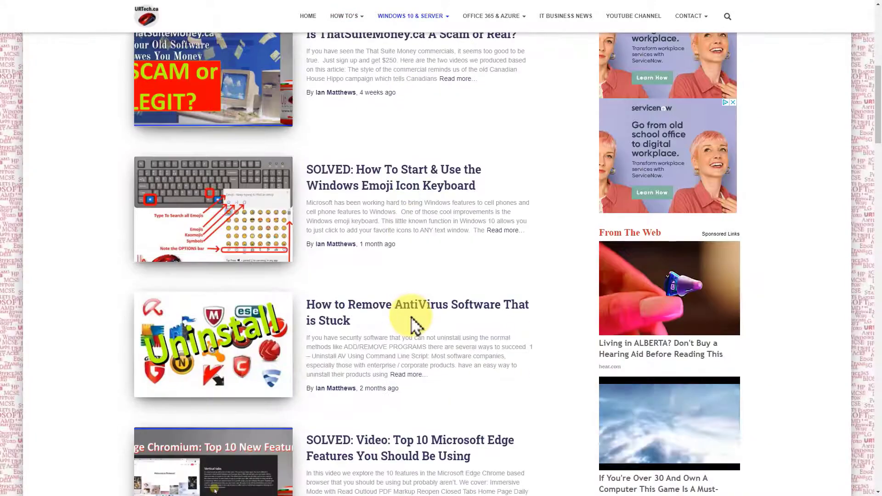
pyautogui.scroll(-3, 404, 317)
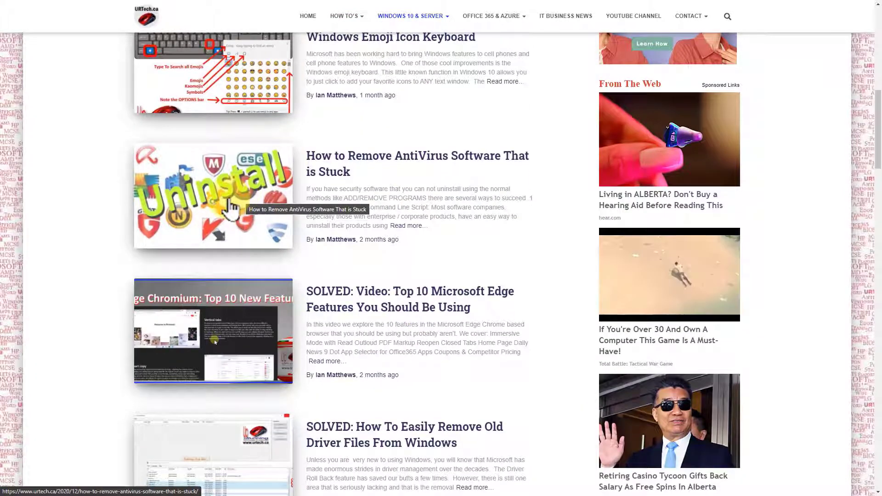
pyautogui.scroll(-3, 255, 189)
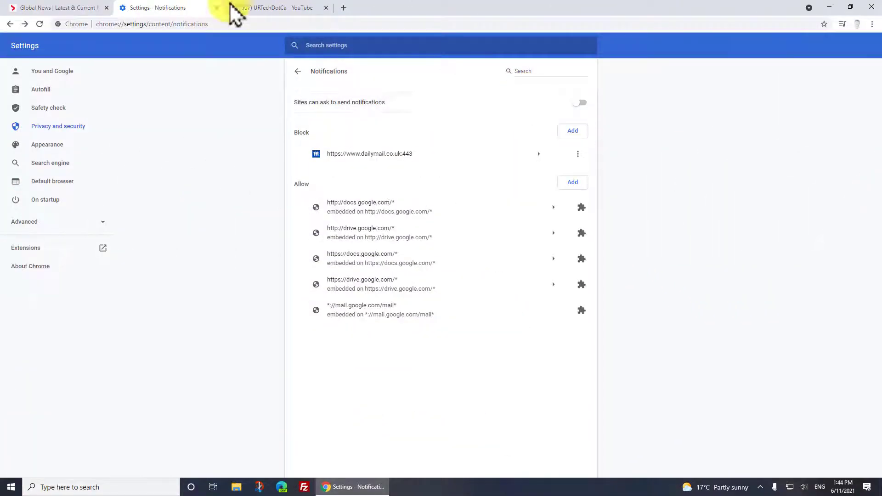
# - Switch to the YouTube tab and open the account's Notifications settings
pyautogui.click(277, 9)
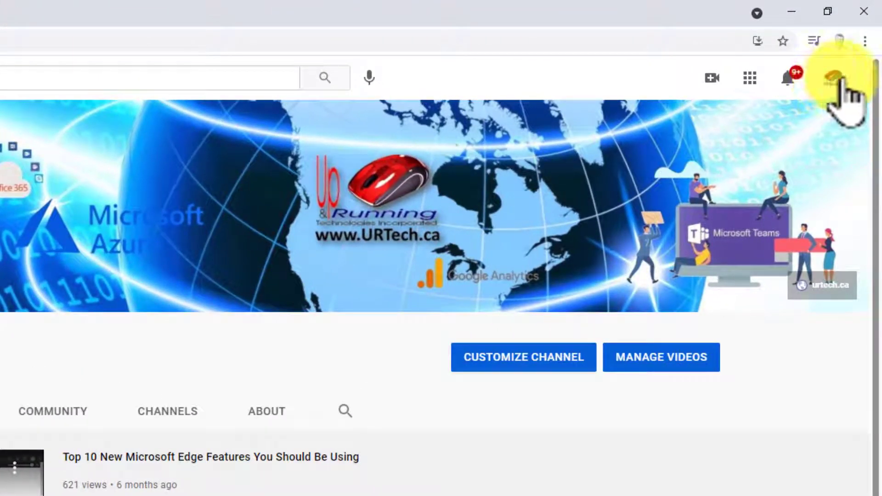
pyautogui.click(834, 79)
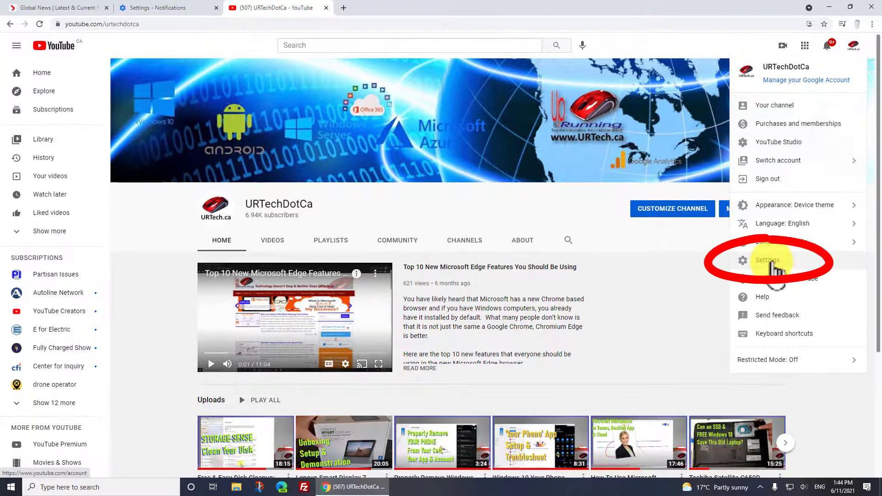
pyautogui.click(773, 267)
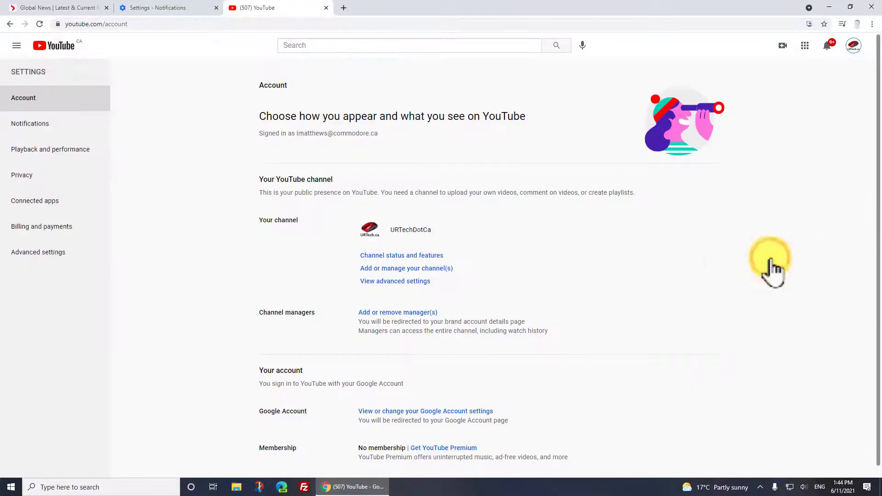
pyautogui.click(33, 124)
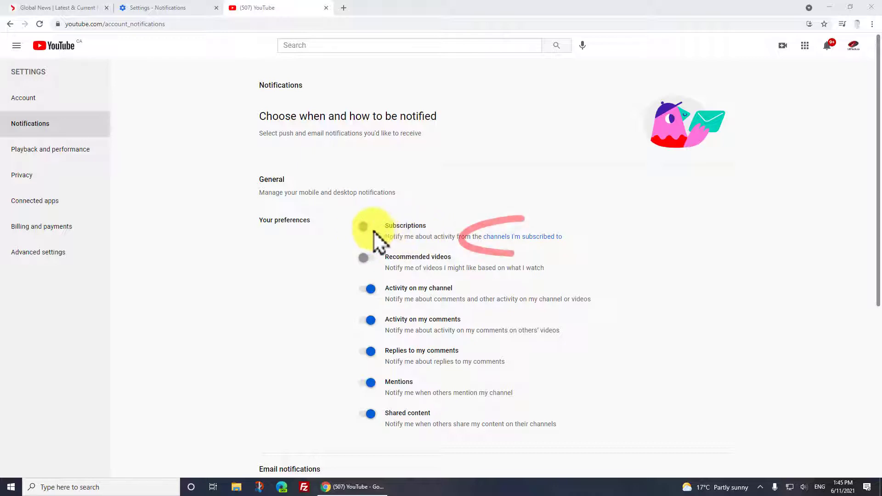
# - Unsubscribe from the second listed channel and go back to notification settings
pyautogui.click(512, 238)
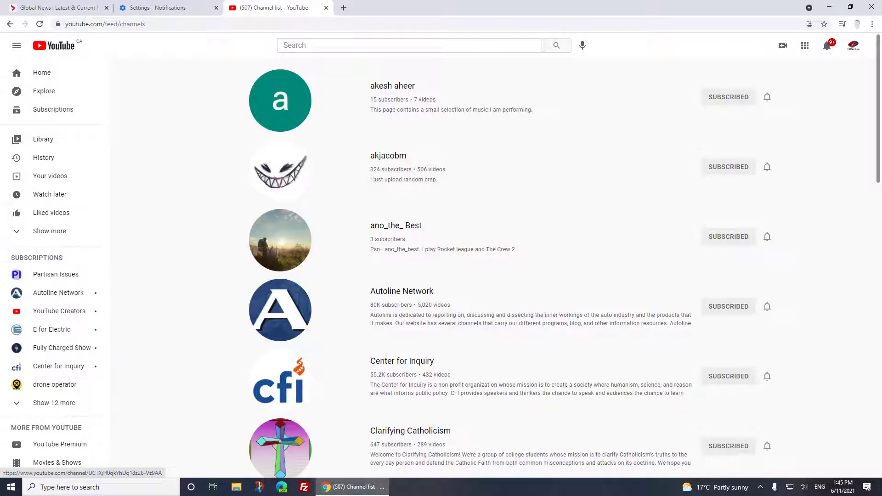
pyautogui.click(731, 168)
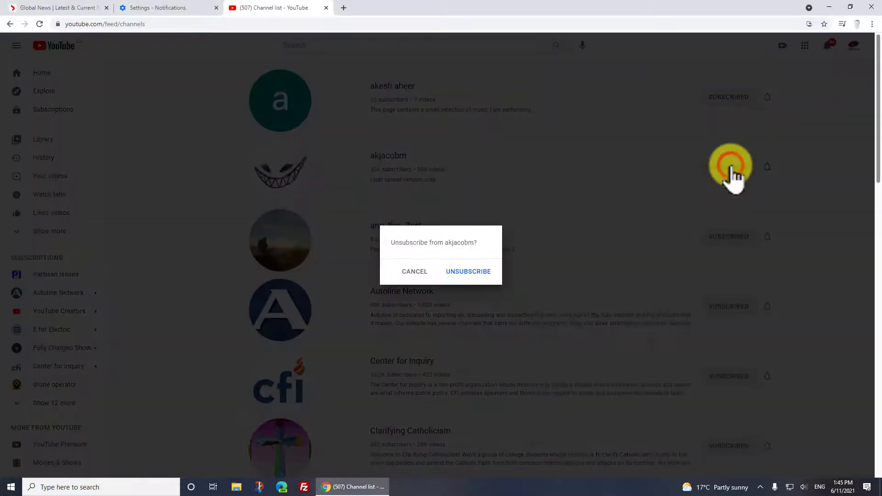
pyautogui.click(464, 272)
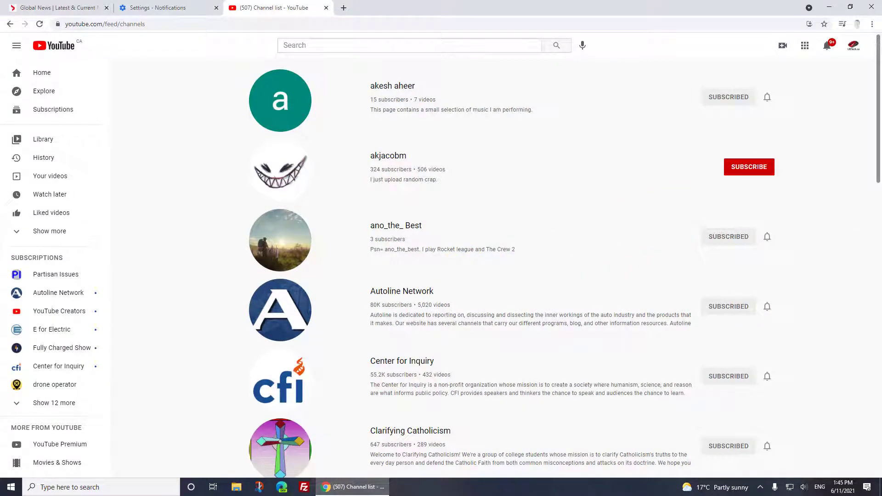
pyautogui.click(9, 24)
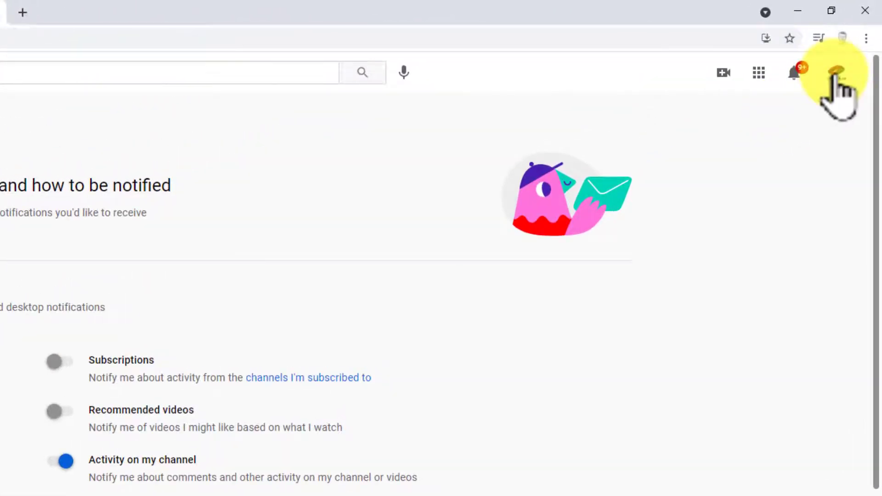
# - Switch to the Partisan Issues account and turn on Shared content notifications
pyautogui.click(835, 74)
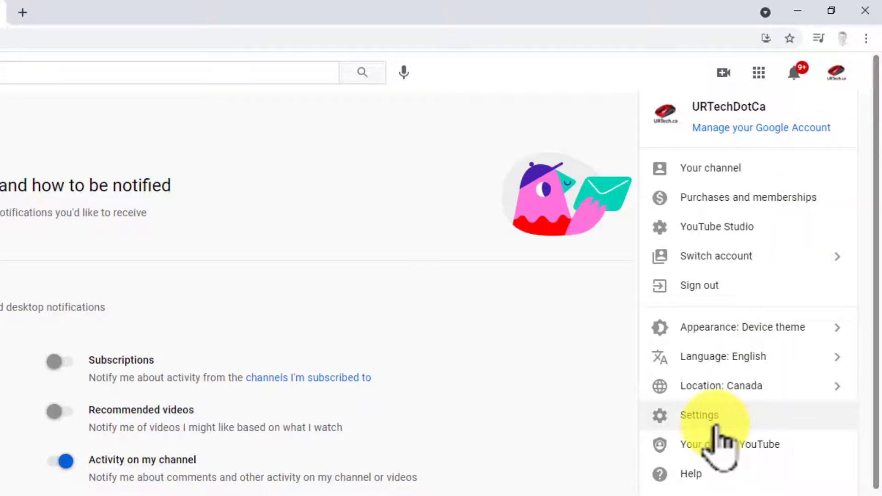
pyautogui.click(741, 248)
pyautogui.click(735, 172)
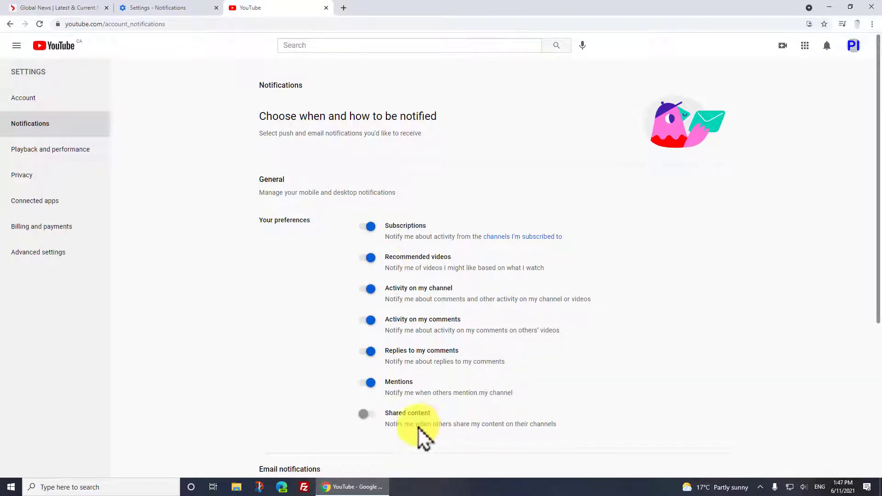
pyautogui.click(367, 414)
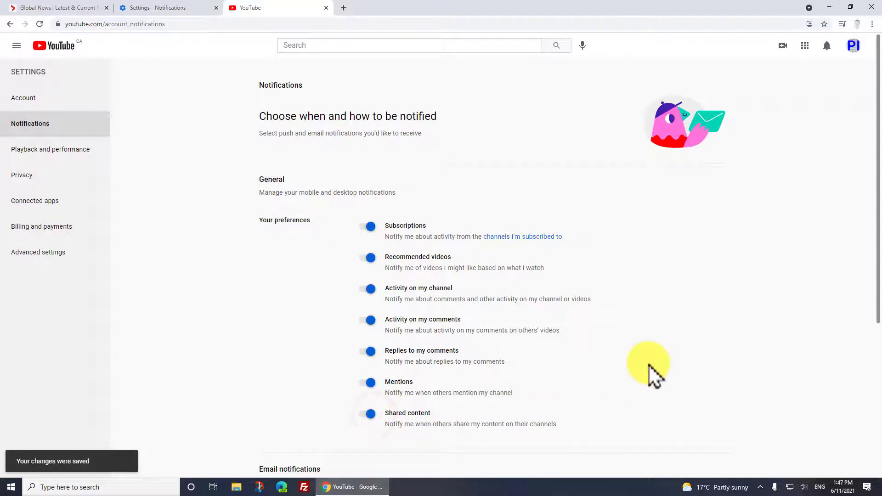
# - Switch back to the personal account and turn off Subscriptions and Recommended videos notifications
pyautogui.click(853, 46)
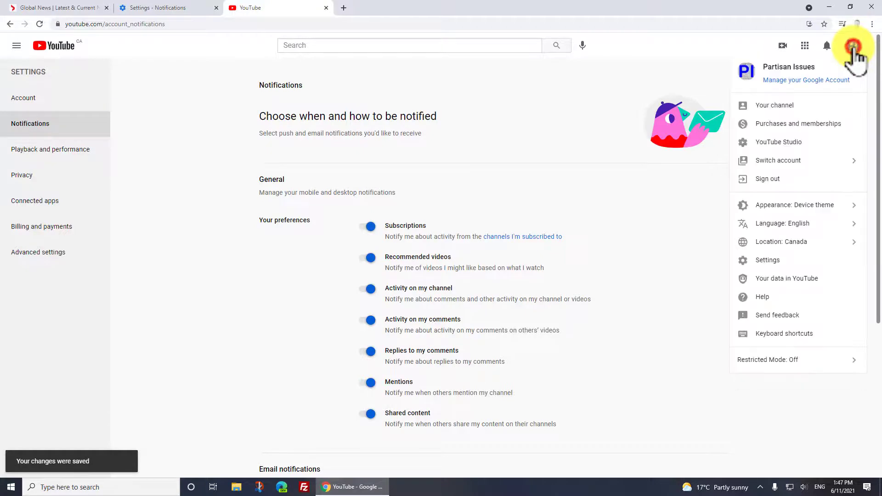
pyautogui.click(766, 163)
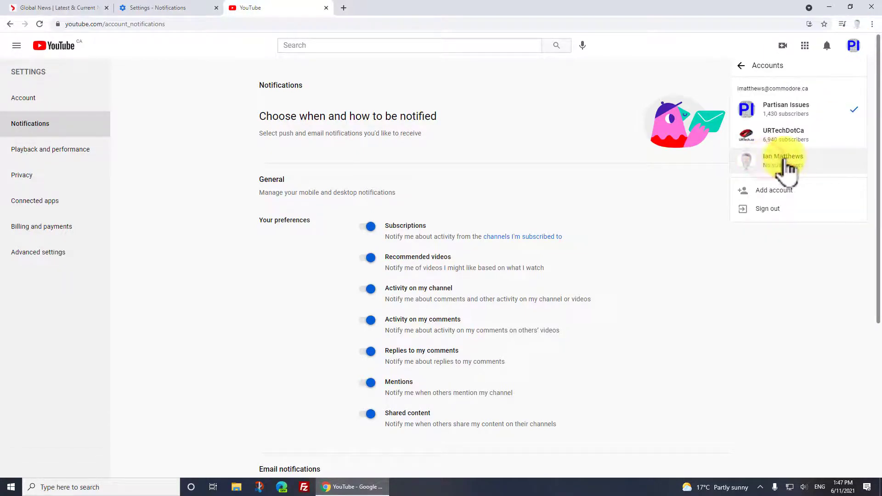
pyautogui.click(786, 162)
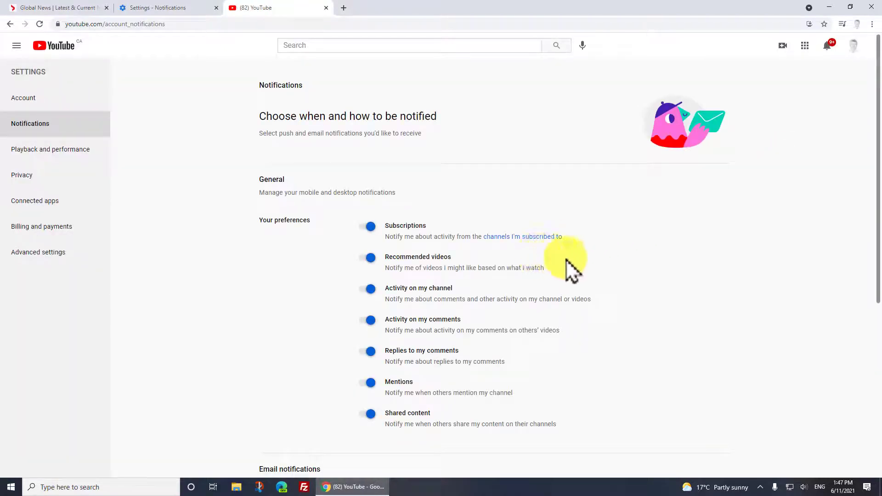
pyautogui.click(363, 227)
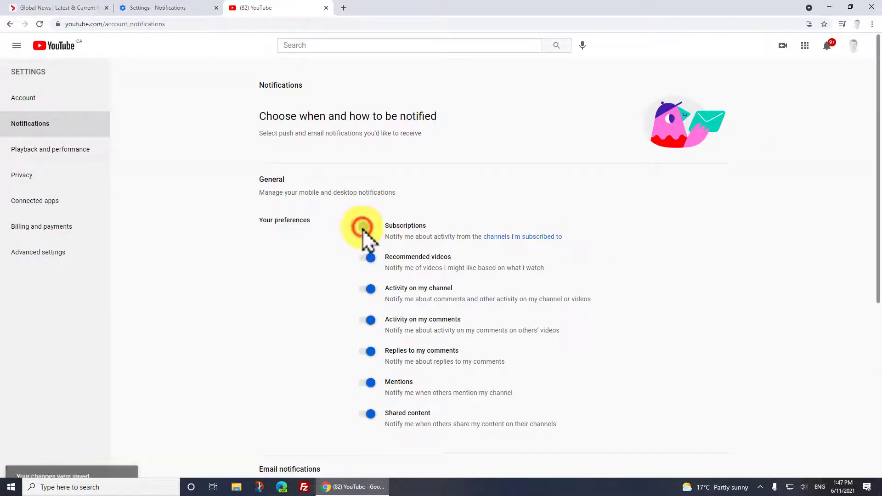
pyautogui.click(363, 260)
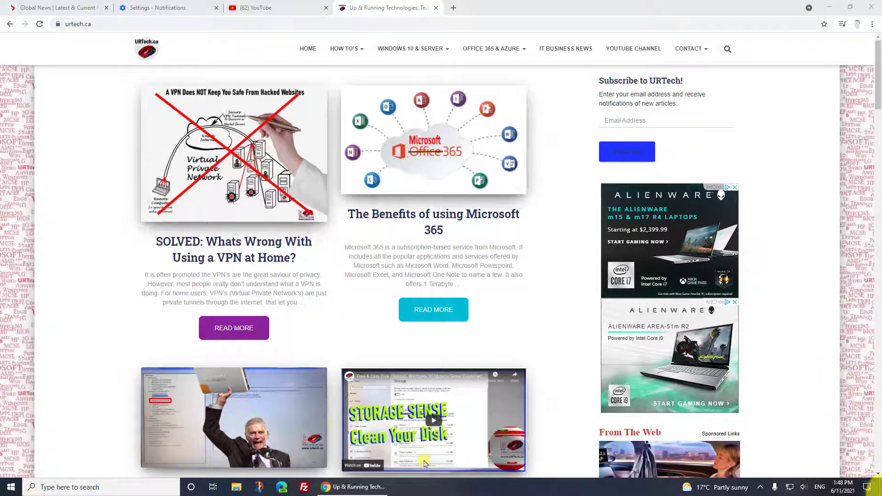
pyautogui.click(867, 488)
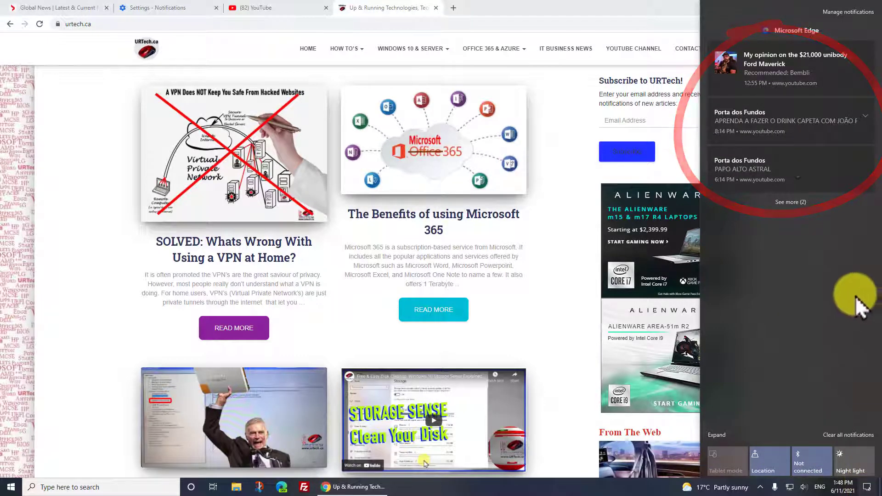
pyautogui.press('Escape')
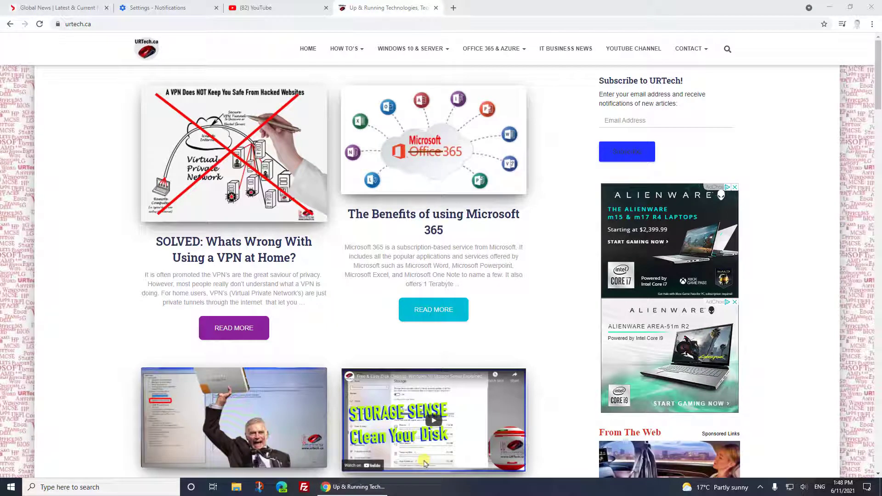